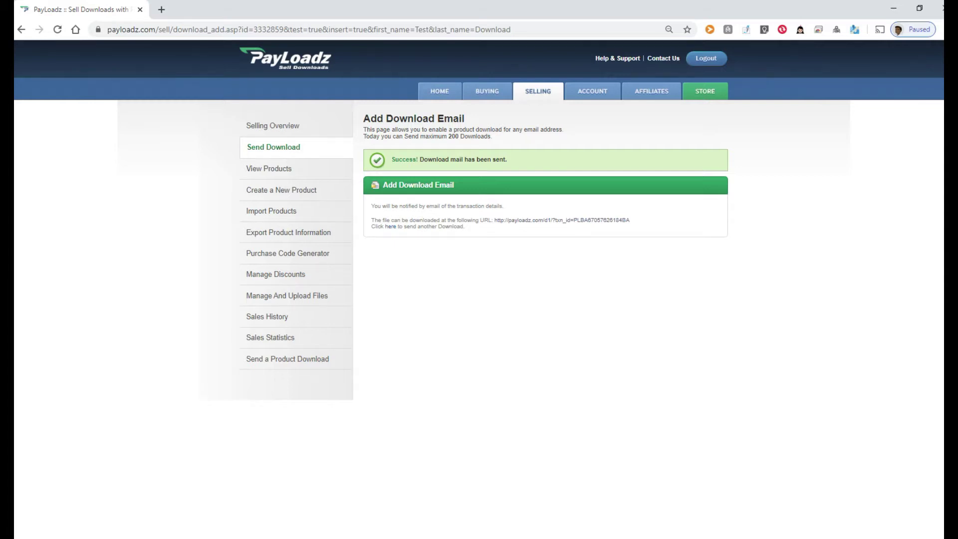
Step: Download EO_Addin.zip from the sent download link and paste the EO_Addin.xlam file into the Microsoft AddIns folder
{"action": "left_click", "coordinate": [561, 220]}
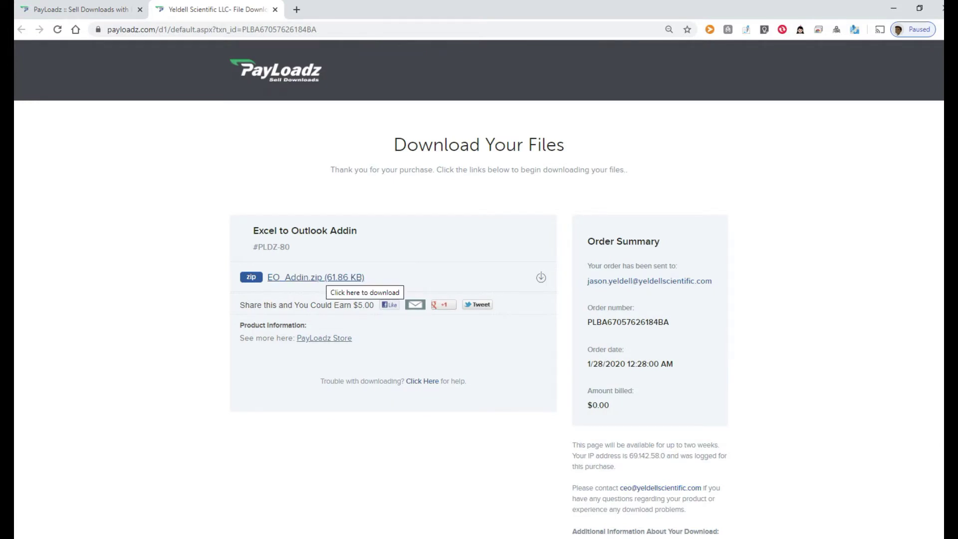
{"action": "left_click", "coordinate": [328, 277]}
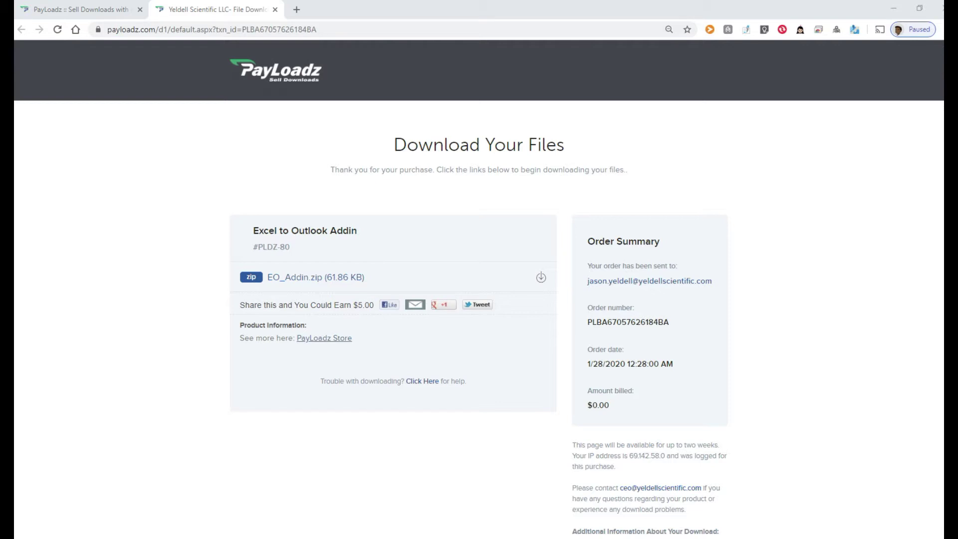
{"action": "key", "text": "alt+Tab"}
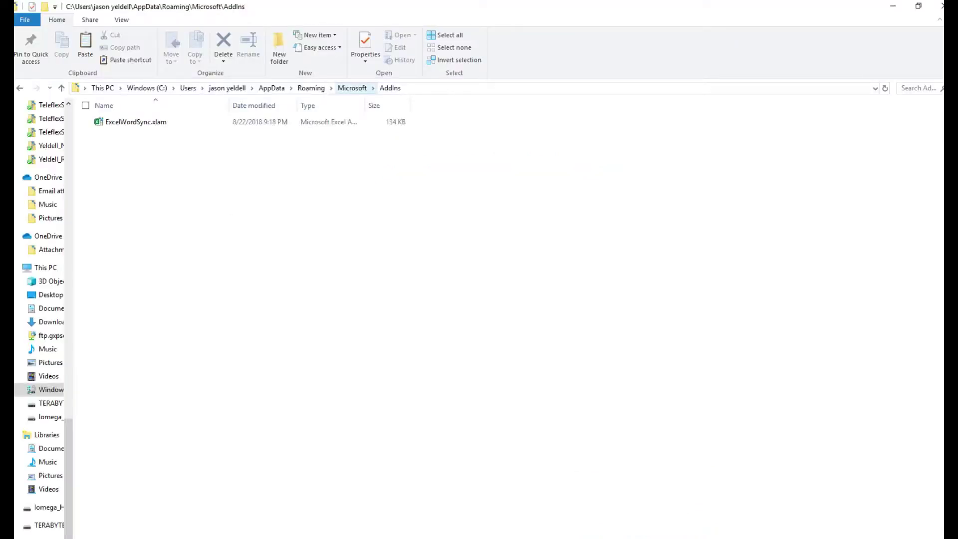
{"action": "right_click", "coordinate": [164, 167]}
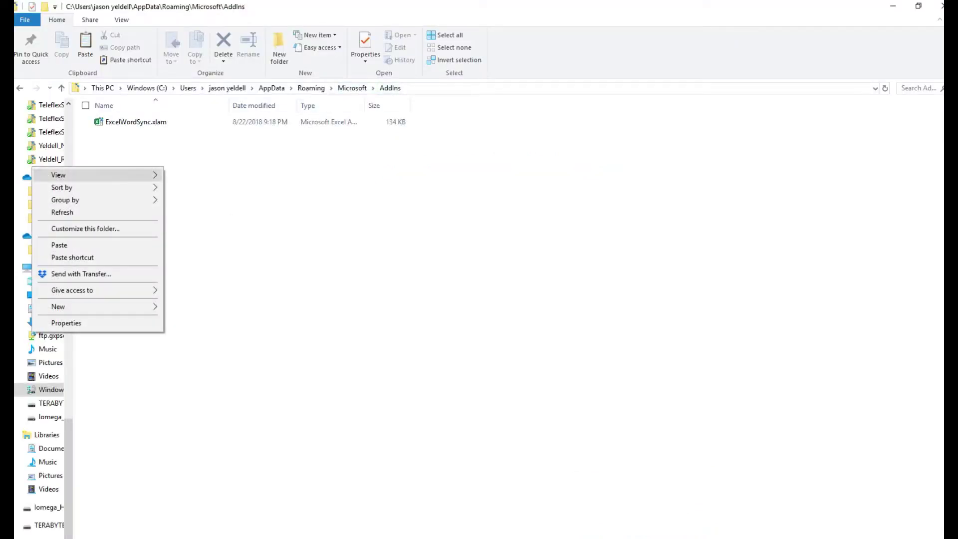
{"action": "left_click", "coordinate": [58, 245]}
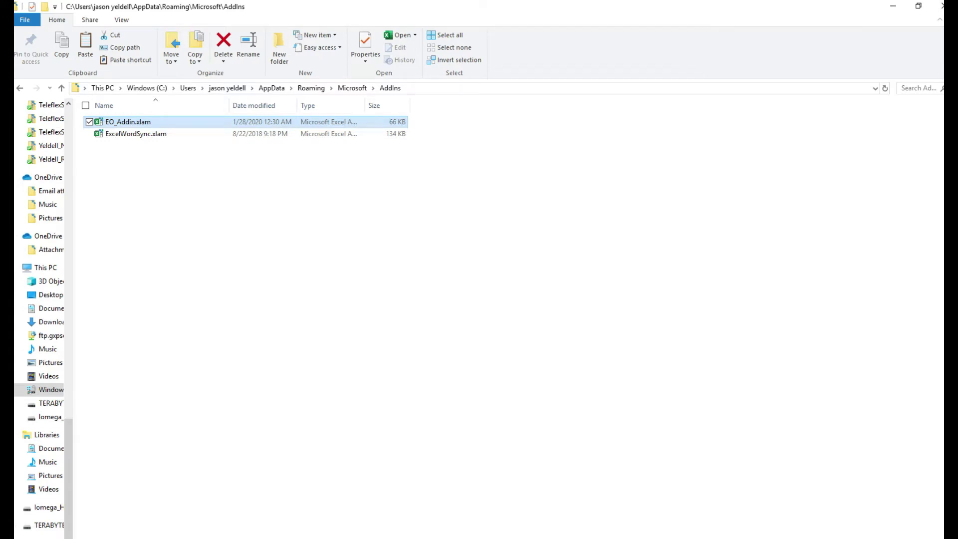
Step: Switch to Excel and create a blank workbook
{"action": "key", "text": "super"}
{"action": "type", "text": "excel"}
{"action": "key", "text": "Return"}
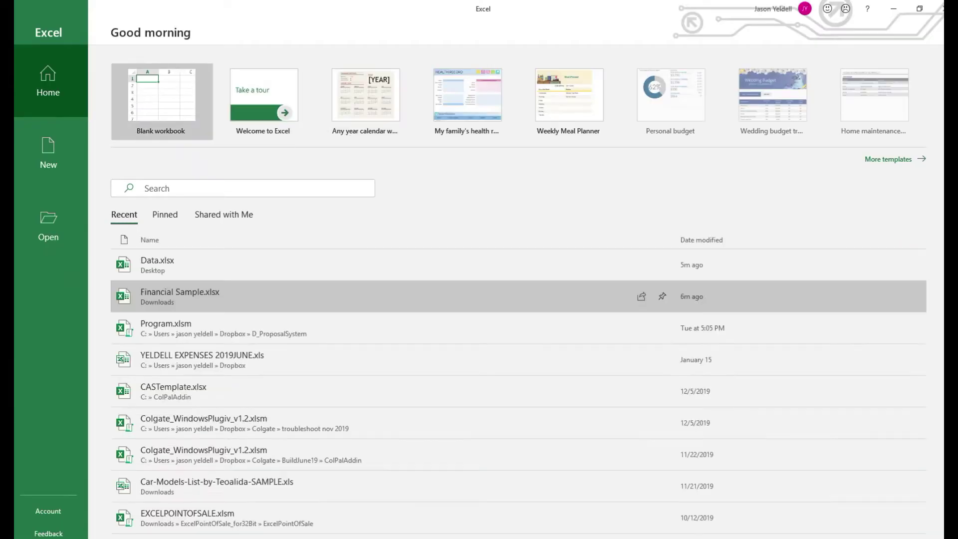
{"action": "left_click", "coordinate": [161, 101]}
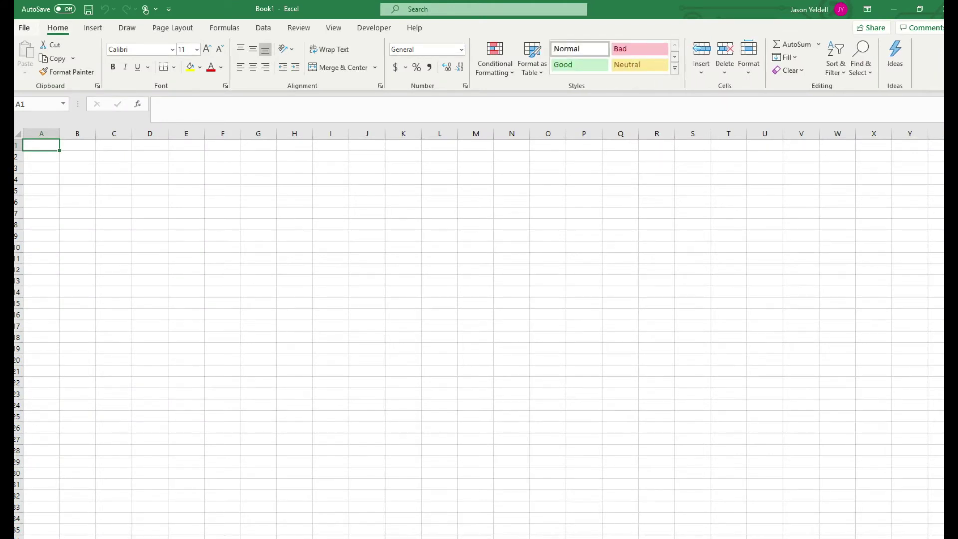
Step: Enable the Eo_Addin add-in through the Excel options and display its commands
{"action": "left_click", "coordinate": [23, 28]}
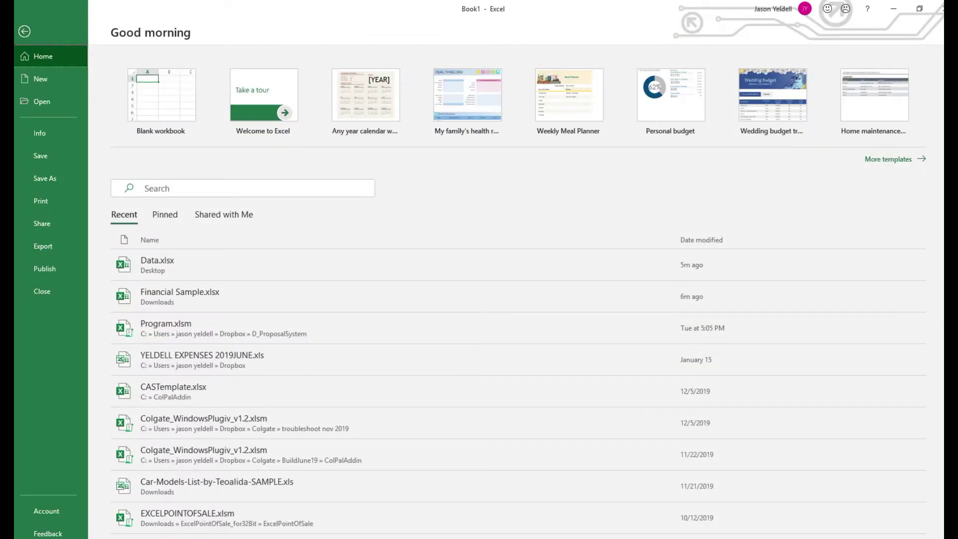
{"action": "key", "text": "t"}
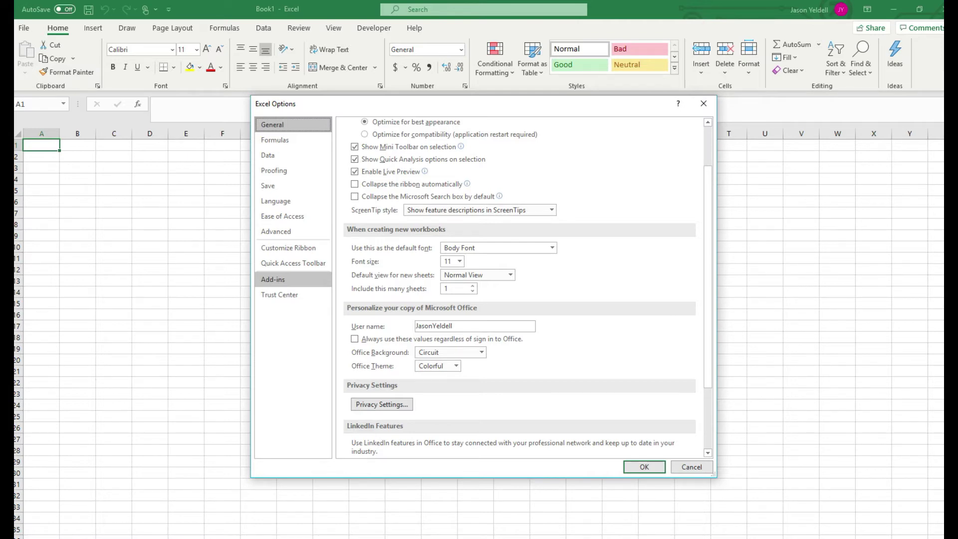
{"action": "left_click", "coordinate": [293, 279]}
{"action": "left_click", "coordinate": [491, 444]}
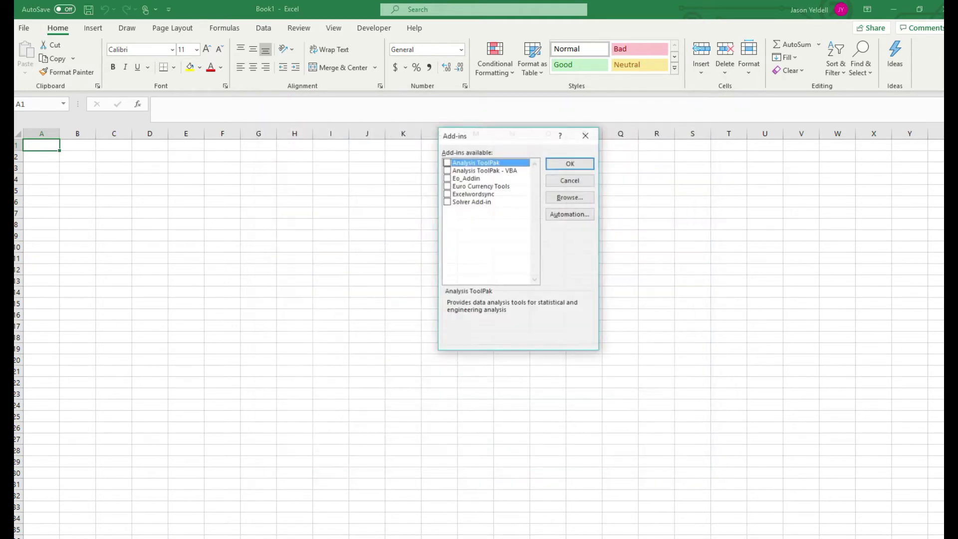
{"action": "left_click", "coordinate": [447, 177]}
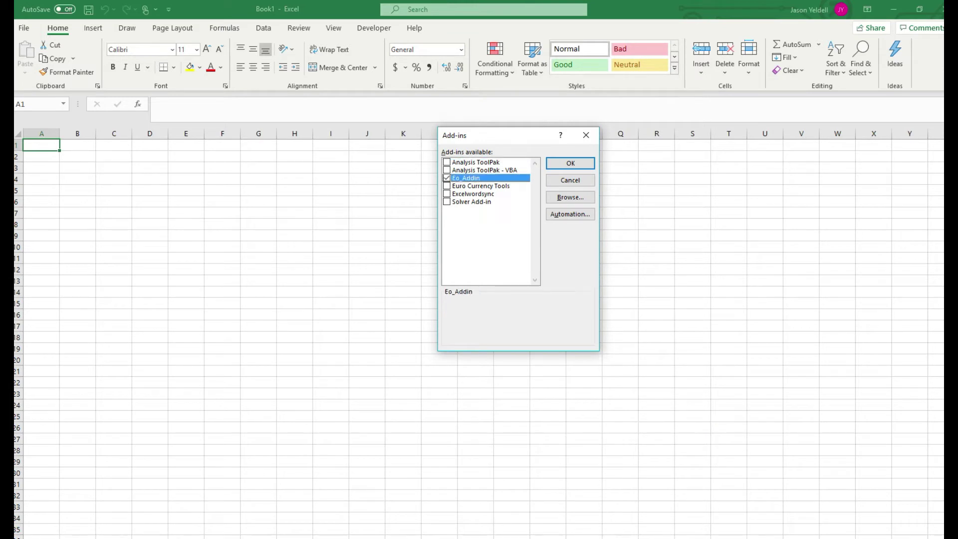
{"action": "left_click", "coordinate": [570, 164]}
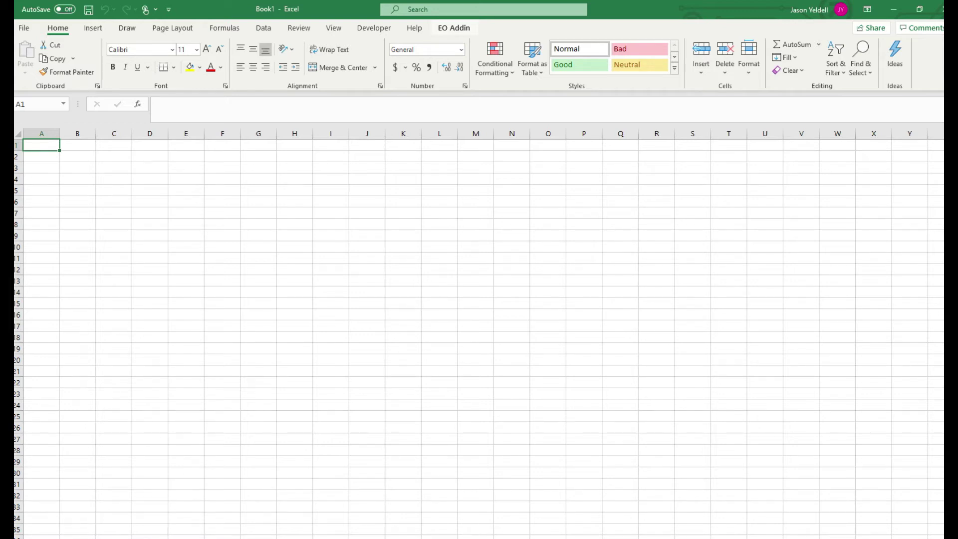
{"action": "left_click", "coordinate": [454, 28]}
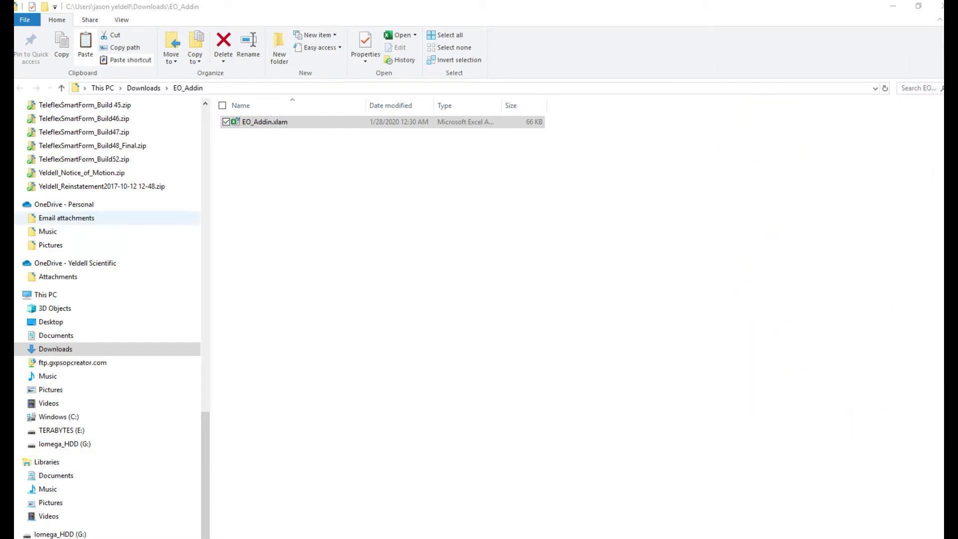
Step: Open the Data.xlsx workbook from the Desktop folder in File Explorer
{"action": "left_click_drag", "start_coordinate": [205, 439], "coordinate": [205, 131]}
{"action": "left_click", "coordinate": [47, 141]}
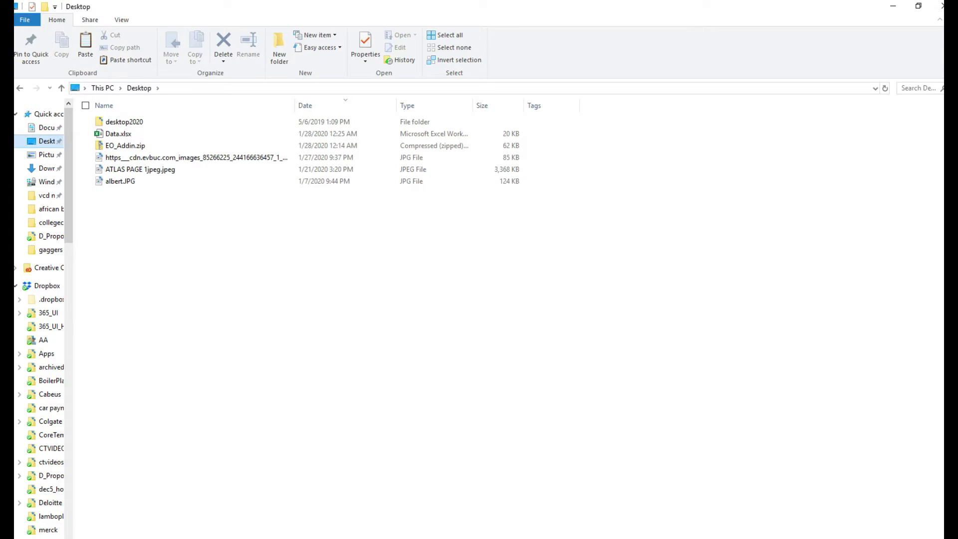
{"action": "left_click", "coordinate": [118, 134]}
{"action": "key", "text": "Return"}
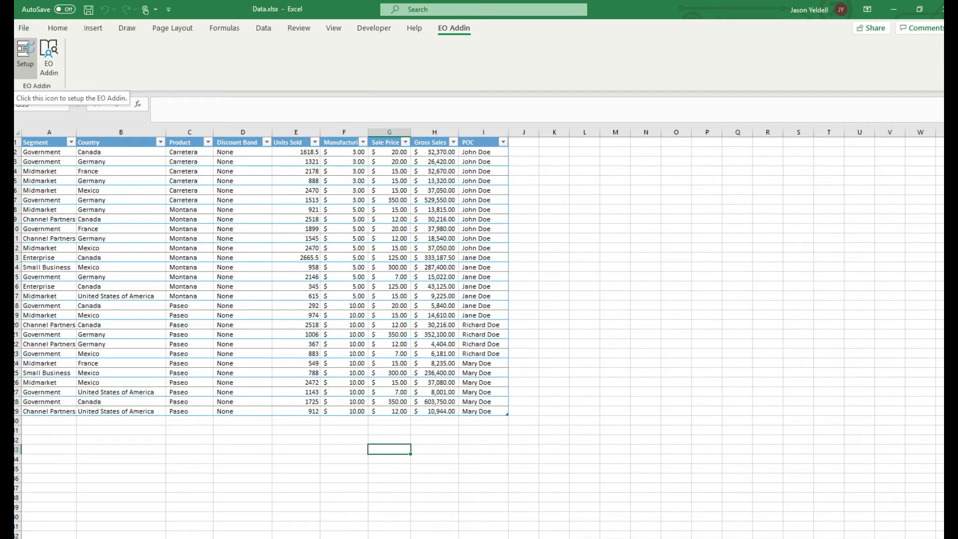
Step: Open the EO Addin setup and enter the subject line "Please review these data"
{"action": "left_click", "coordinate": [25, 55]}
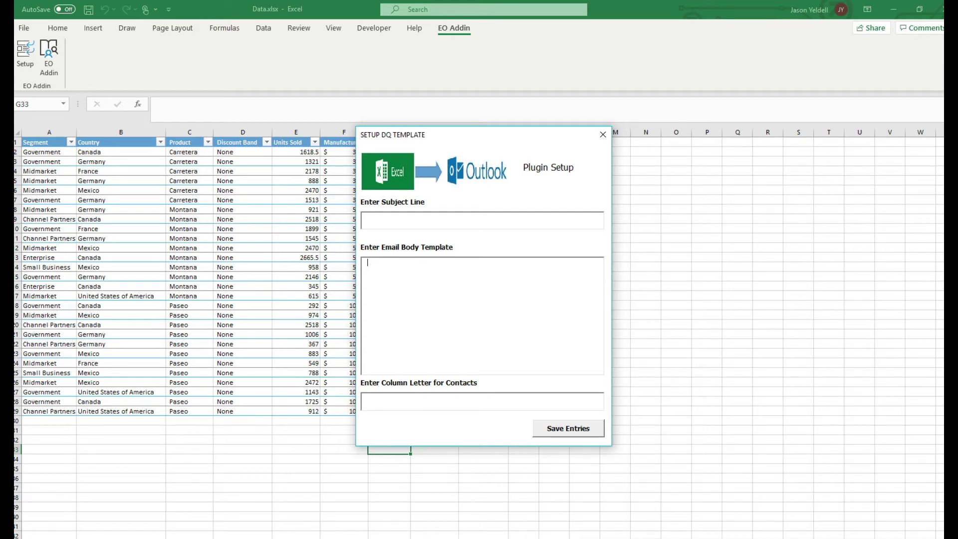
{"action": "type", "text": "Plea"}
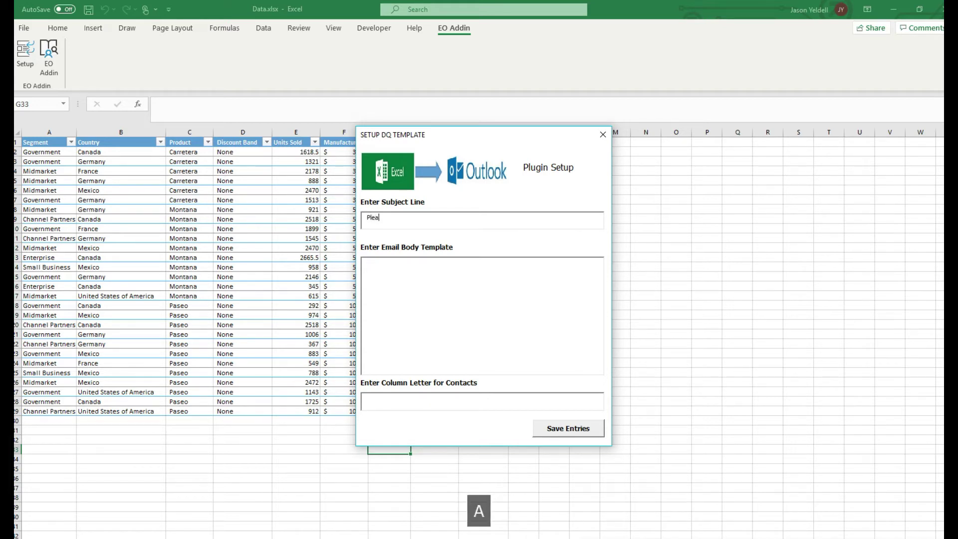
{"action": "type", "text": "se review these data"}
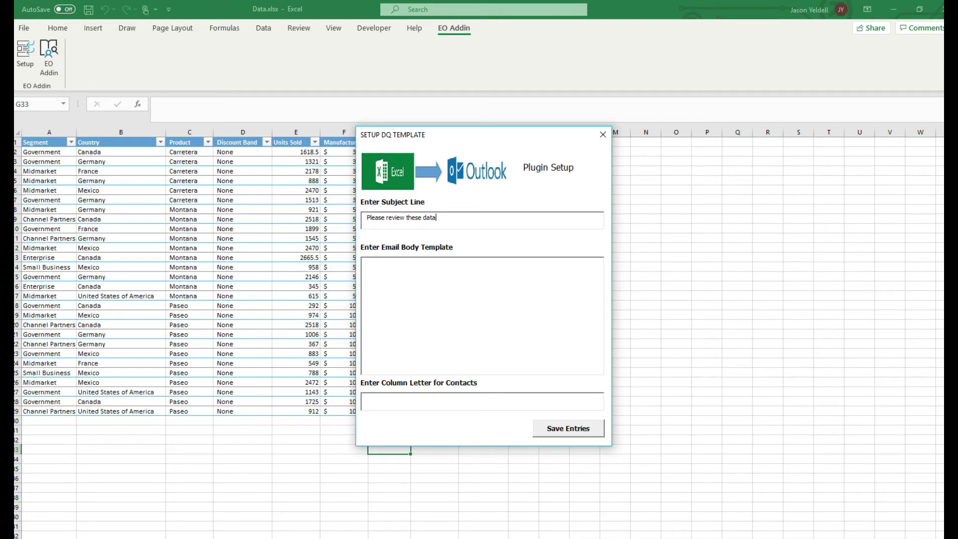
Step: Enter the email body template "The following data has been prepared for your review. Please review this data and respond back accordingly."
{"action": "type", "text": "T"}
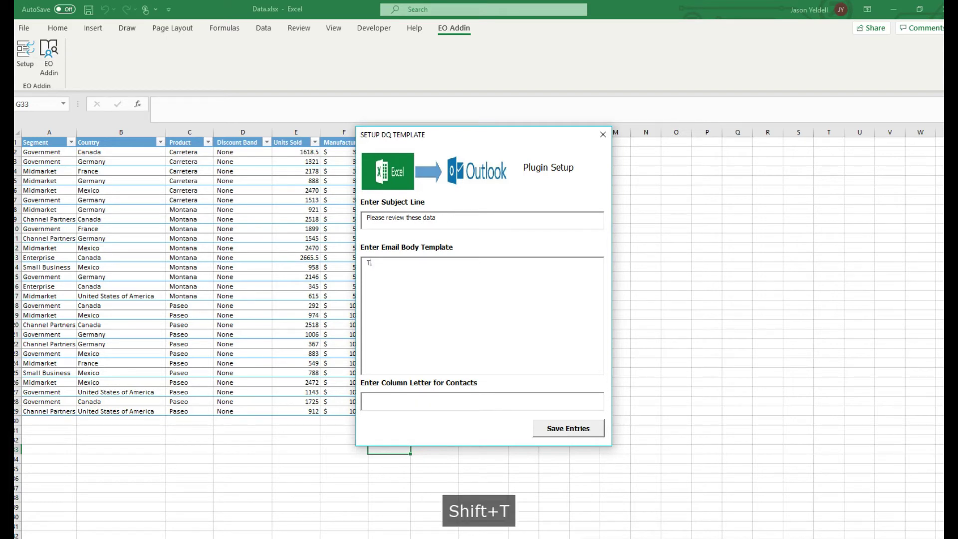
{"action": "type", "text": "he following "}
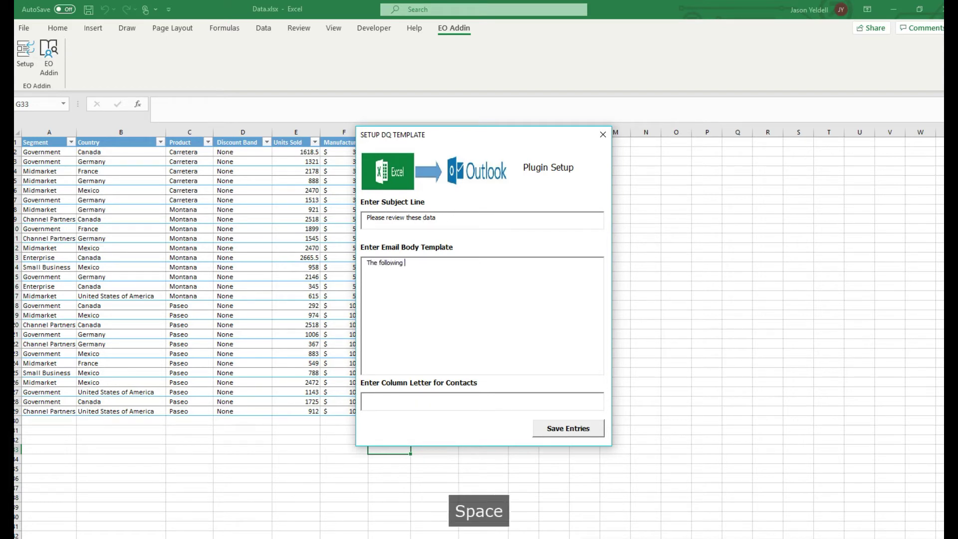
{"action": "type", "text": "data hs"}
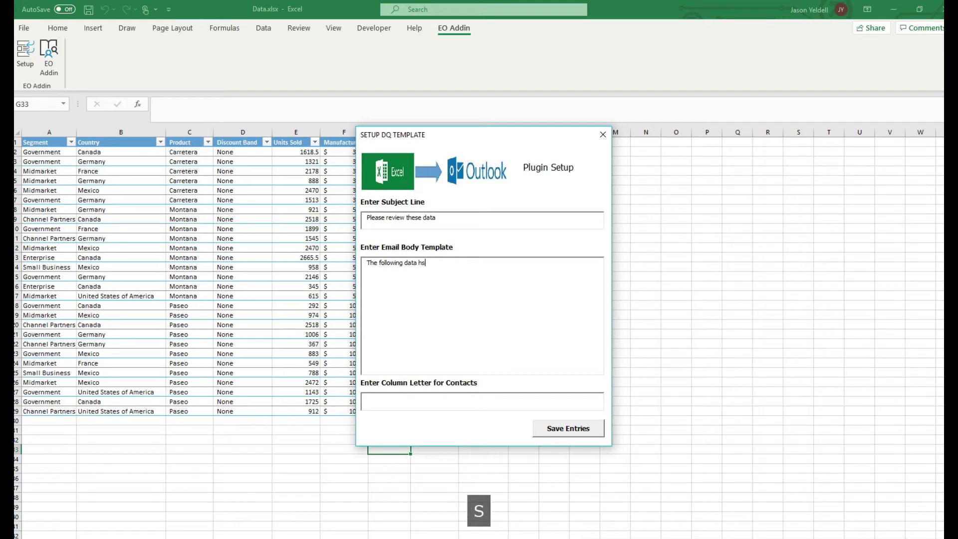
{"action": "key", "text": "BackSpace"}
{"action": "type", "text": "as been prepared for your review. P"}
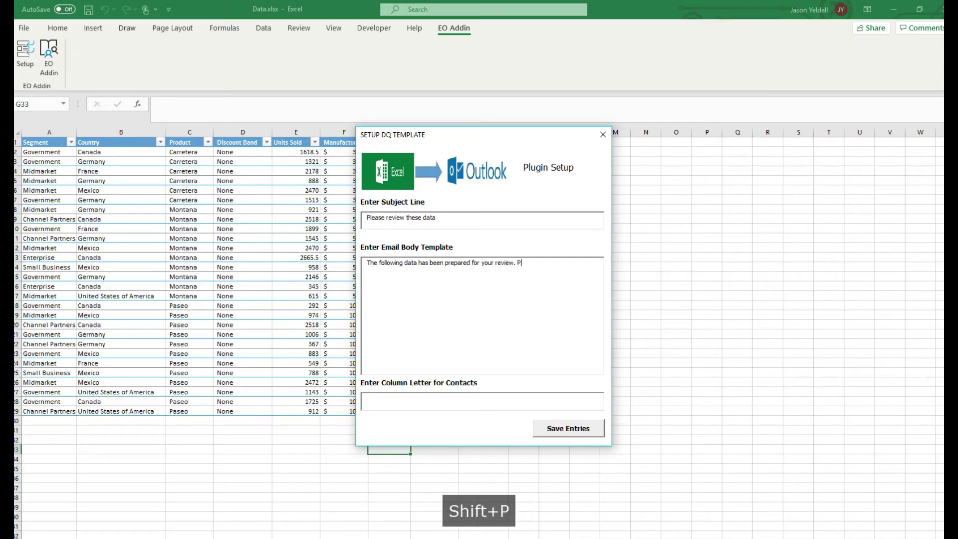
{"action": "type", "text": "lease review "}
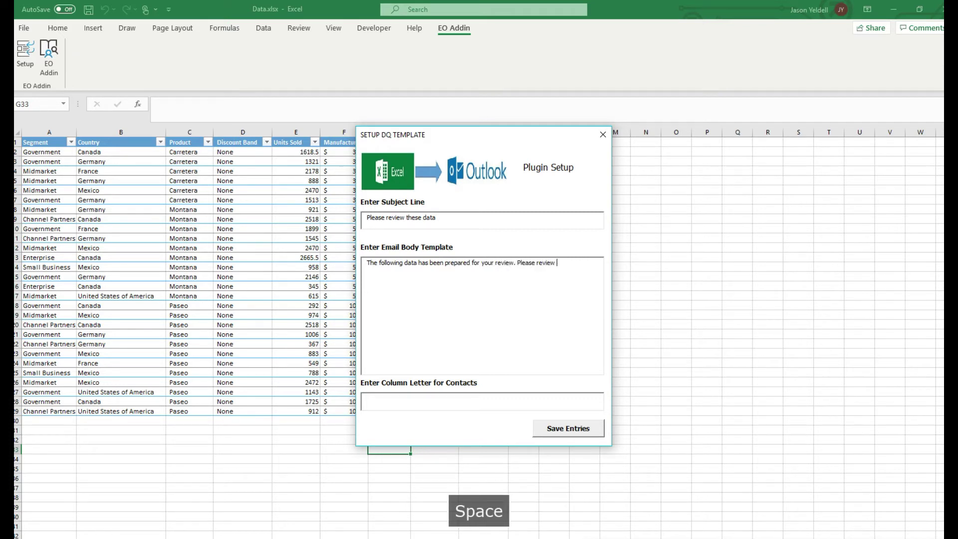
{"action": "type", "text": "this data an"}
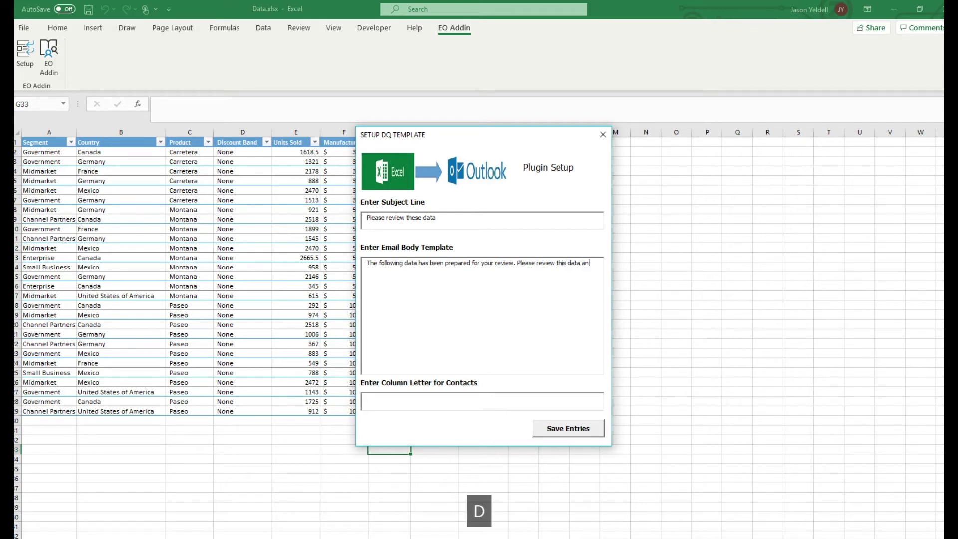
{"action": "type", "text": "d respond back accordingly."}
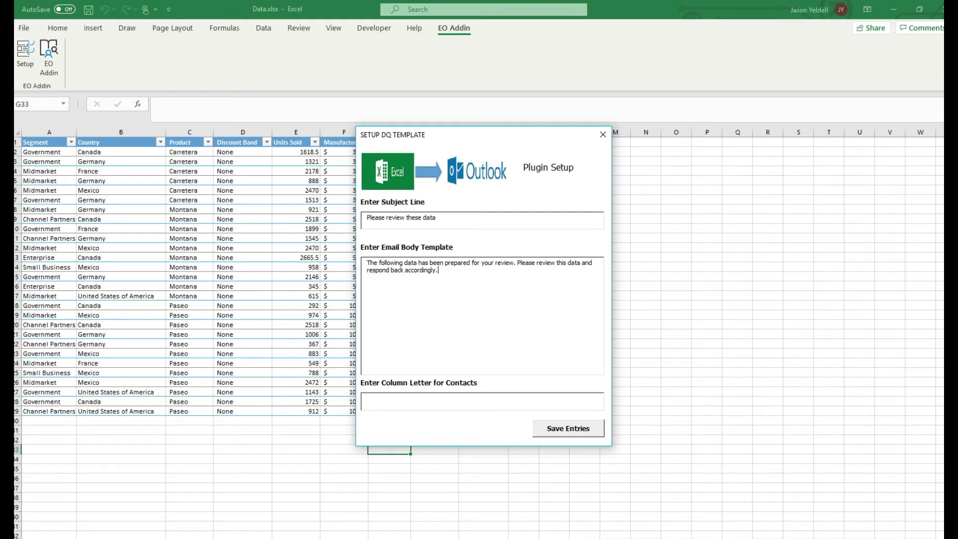
Step: Set the contacts column letter to I in the plugin setup and save the entries
{"action": "left_click_drag", "start_coordinate": [486, 138], "coordinate": [488, 163]}
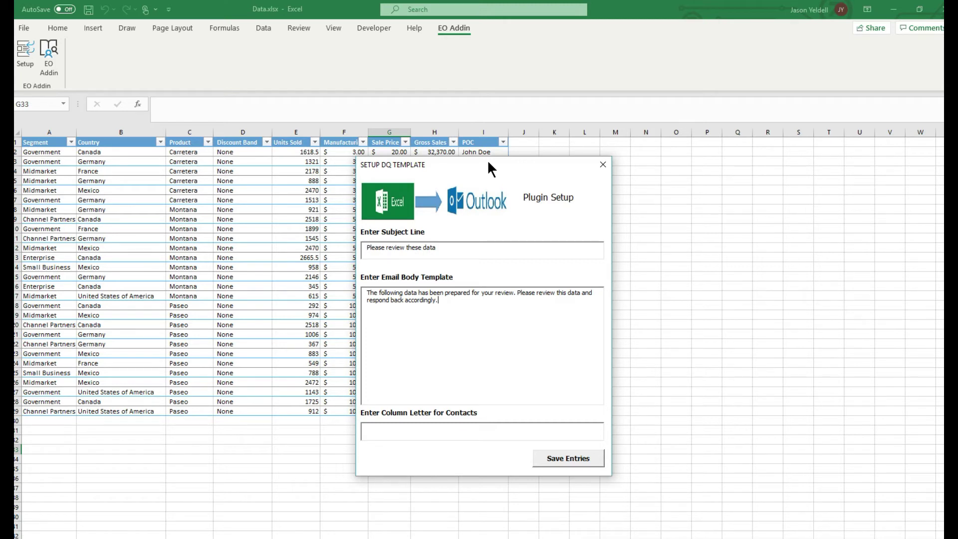
{"action": "left_click_drag", "start_coordinate": [488, 163], "coordinate": [487, 168]}
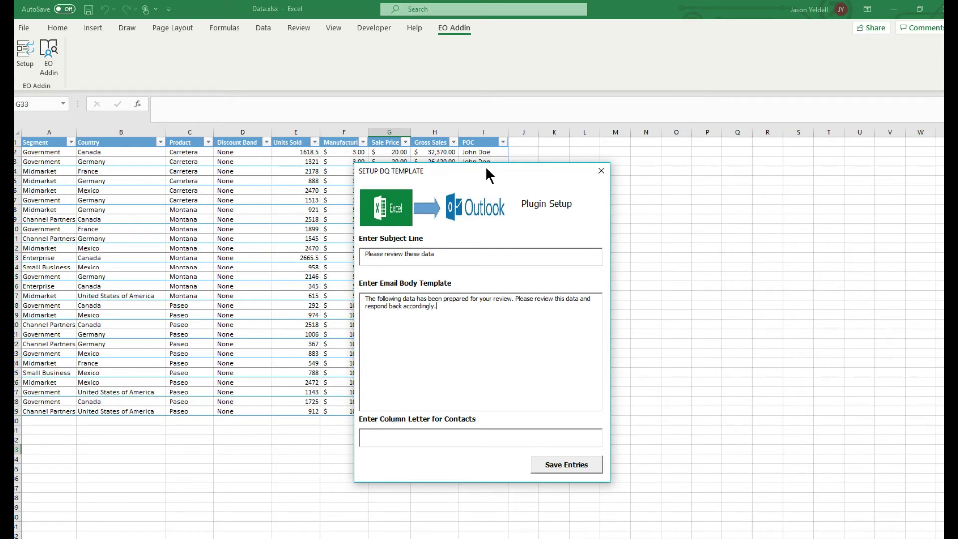
{"action": "left_click_drag", "start_coordinate": [487, 169], "coordinate": [712, 146]}
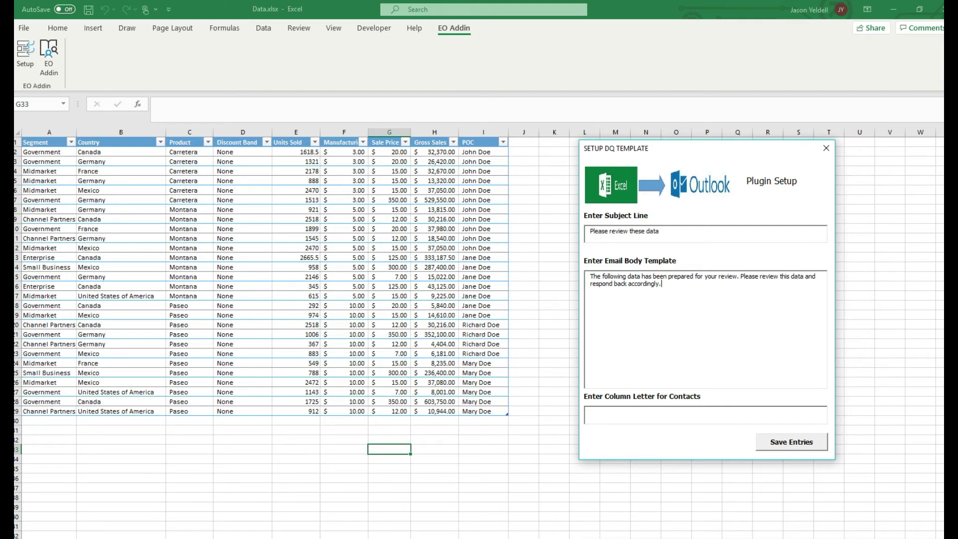
{"action": "left_click", "coordinate": [17, 161]}
{"action": "left_click", "coordinate": [17, 171]}
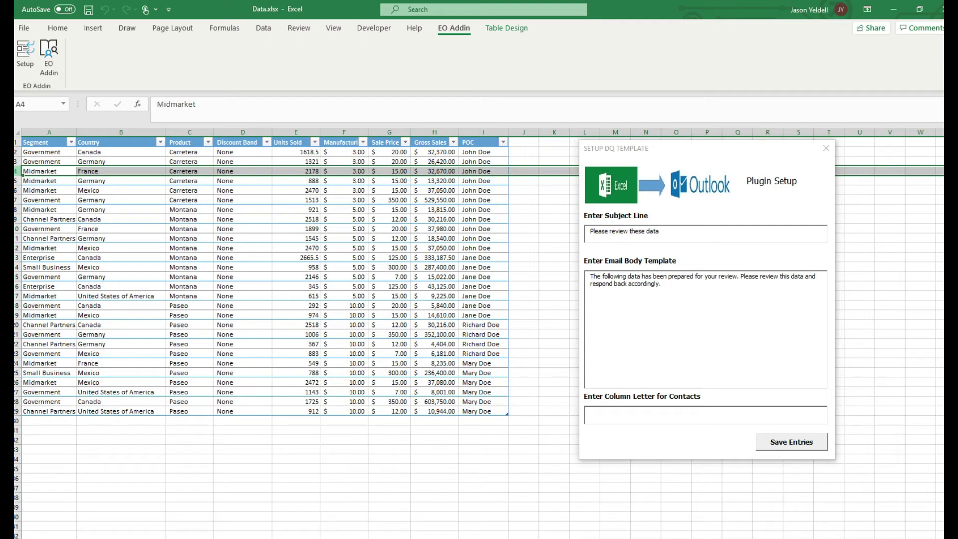
{"action": "left_click_drag", "start_coordinate": [676, 145], "coordinate": [397, 116]}
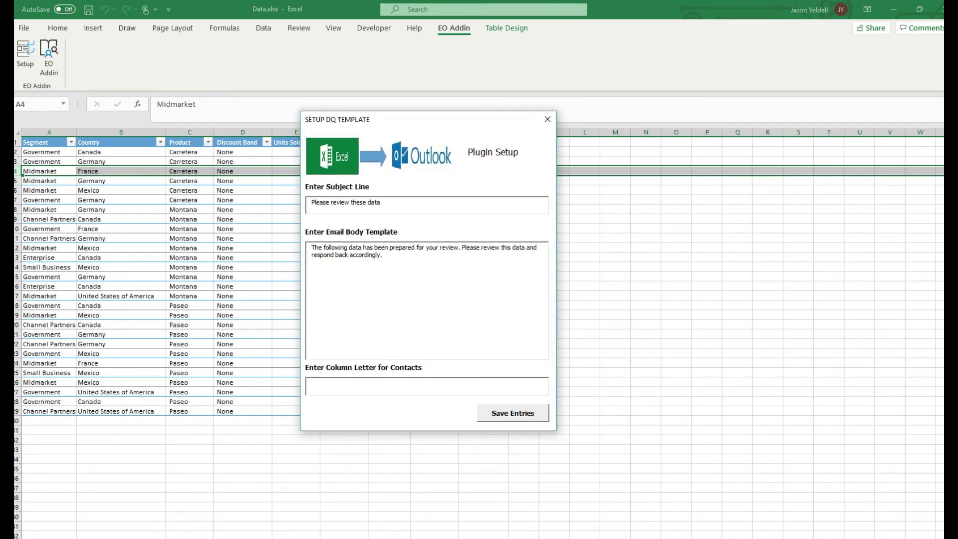
{"action": "type", "text": "I"}
{"action": "key", "text": "Return"}
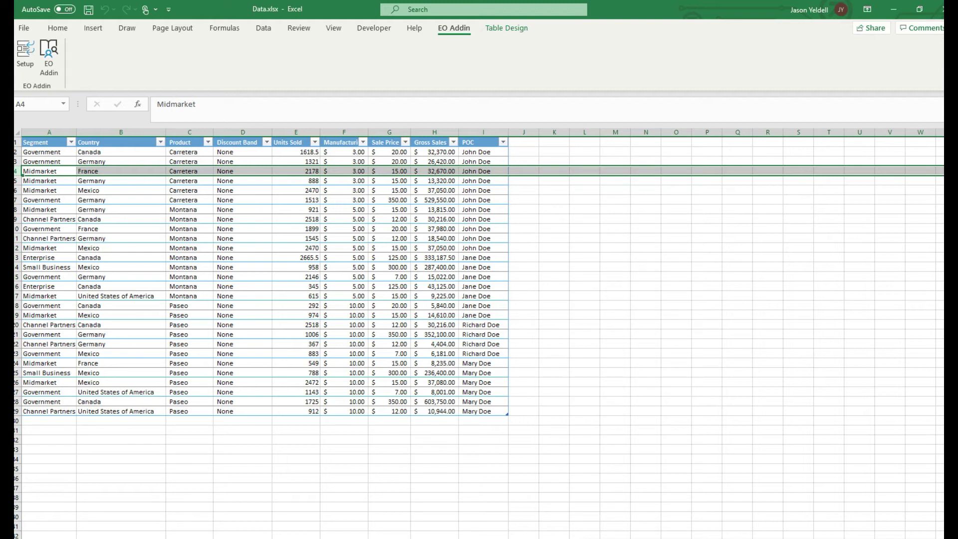
{"action": "left_click", "coordinate": [584, 353]}
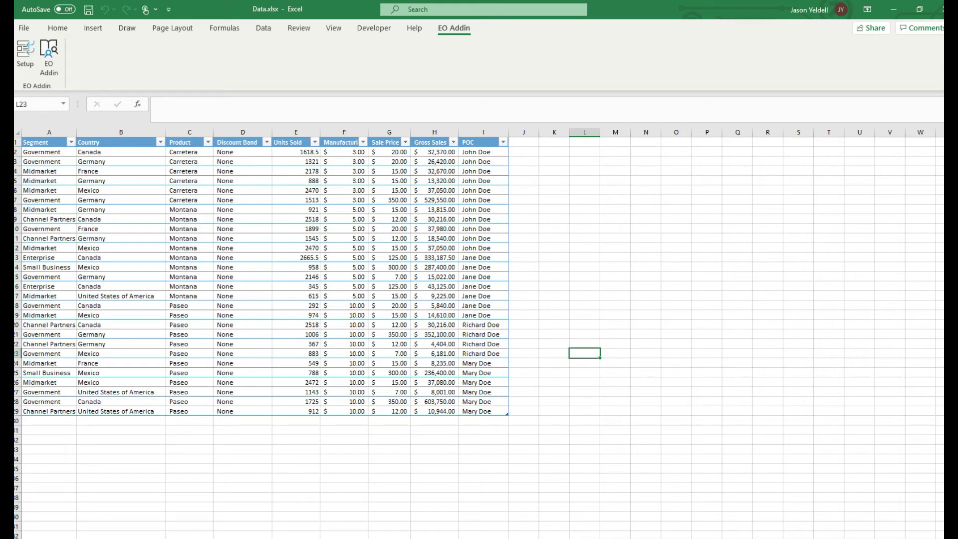
Step: Run the Excel to Outlook emailer and generate a single email for the first listed contact
{"action": "left_click", "coordinate": [48, 57]}
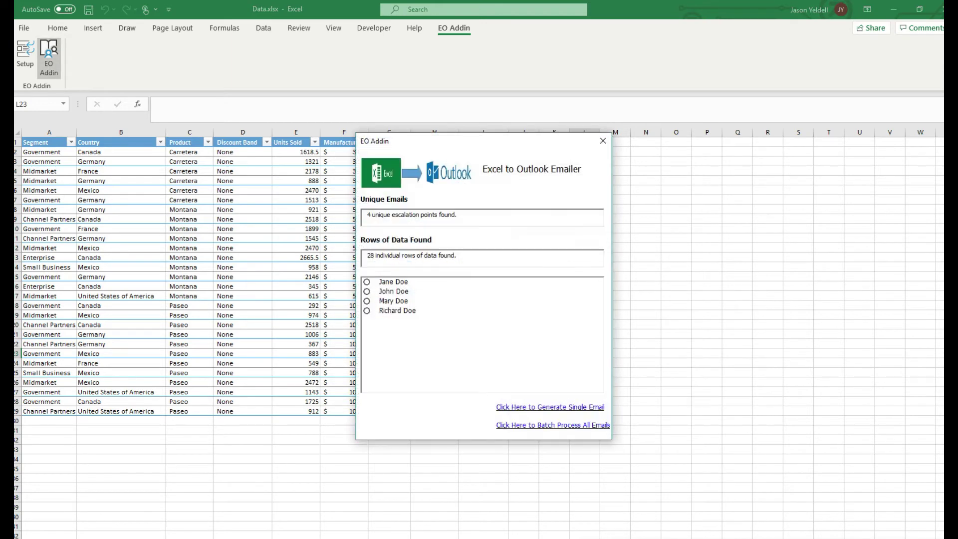
{"action": "left_click_drag", "start_coordinate": [449, 142], "coordinate": [368, 106]}
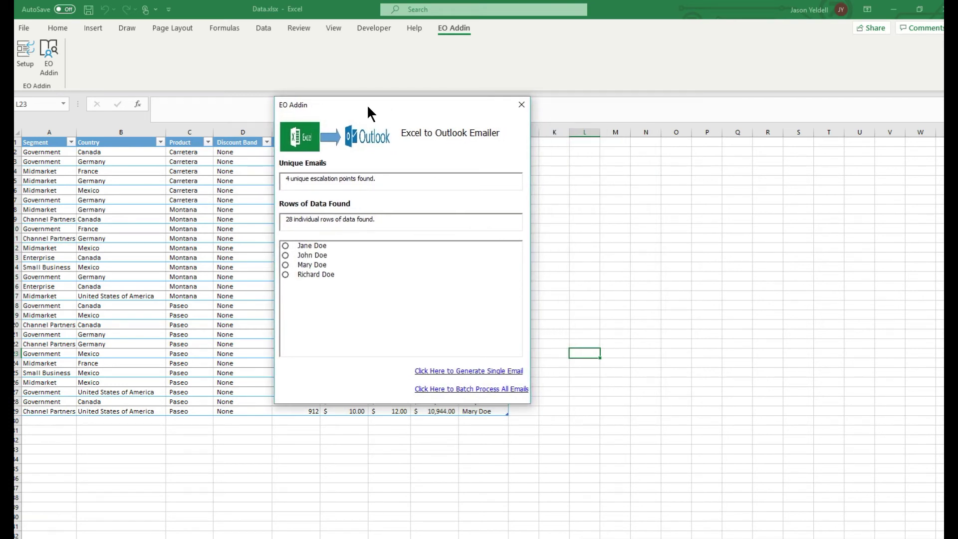
{"action": "left_click_drag", "start_coordinate": [367, 104], "coordinate": [625, 135]}
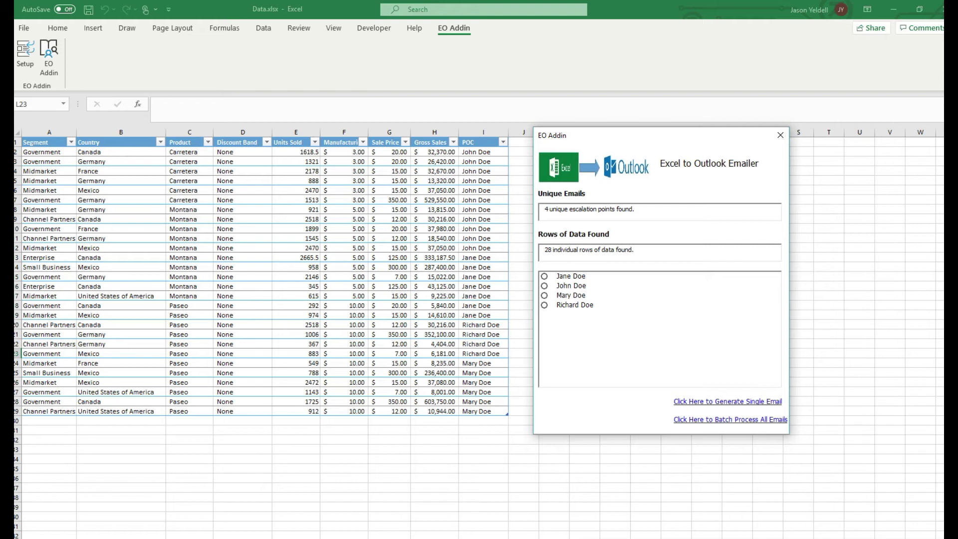
{"action": "left_click_drag", "start_coordinate": [586, 139], "coordinate": [589, 57]}
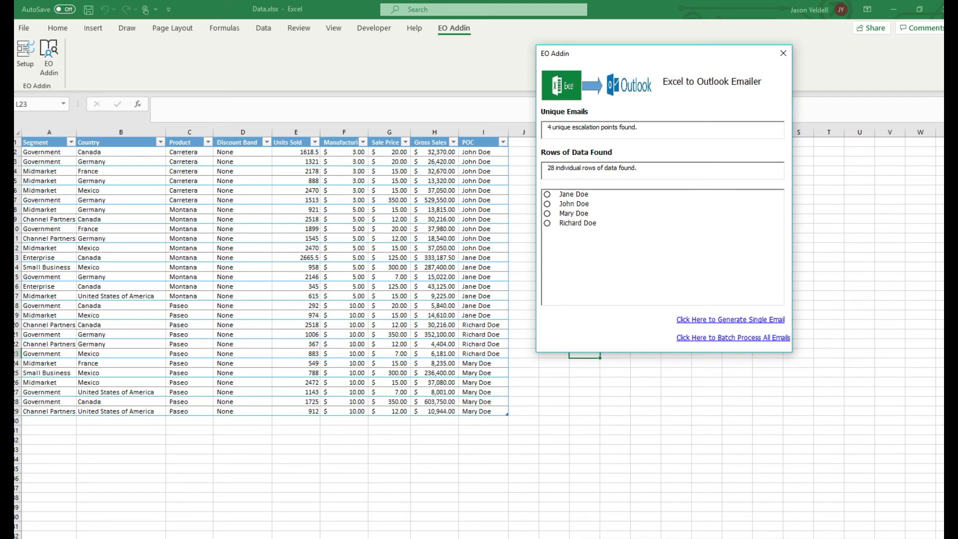
{"action": "left_click", "coordinate": [573, 194]}
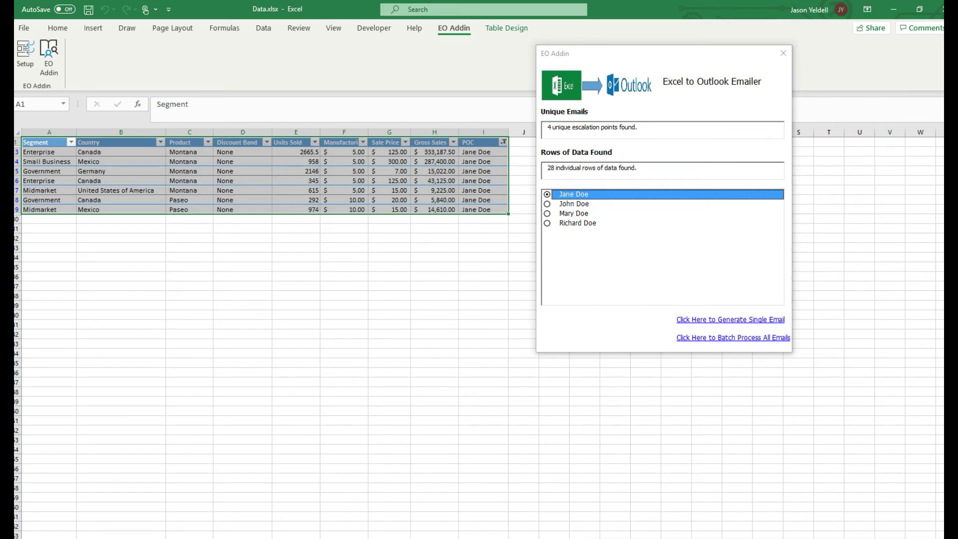
{"action": "left_click_drag", "start_coordinate": [957, 99], "coordinate": [538, 44]}
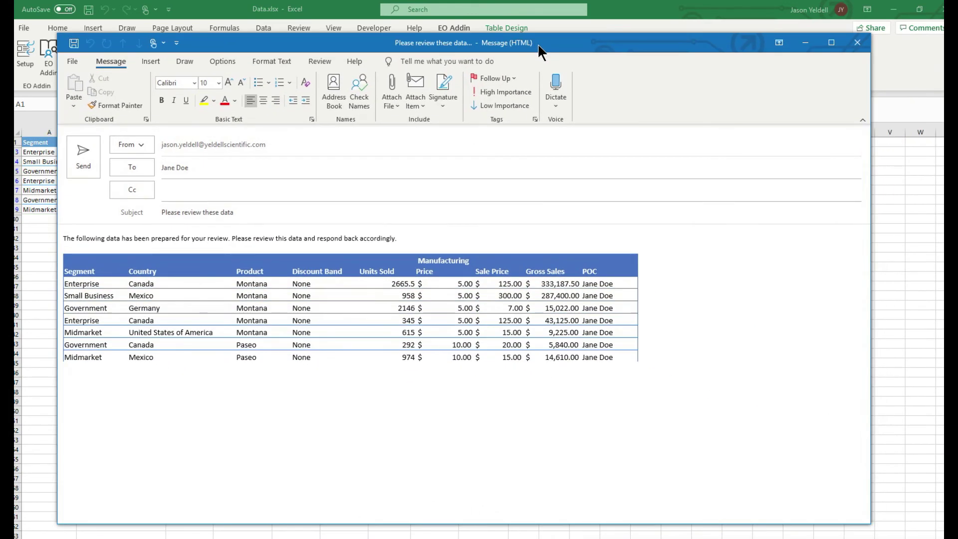